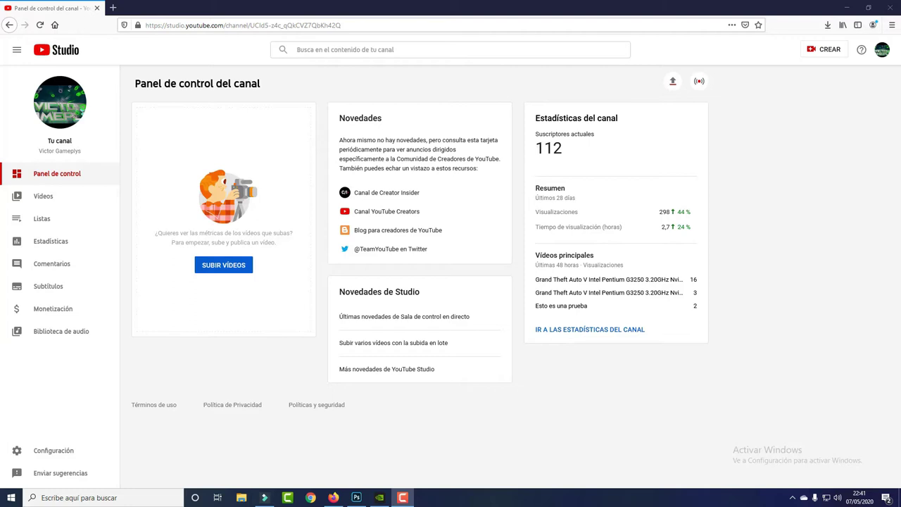
Open the live streaming page from the channel dashboard and dismiss the offer to reuse the last broadcast configuration
click(700, 84)
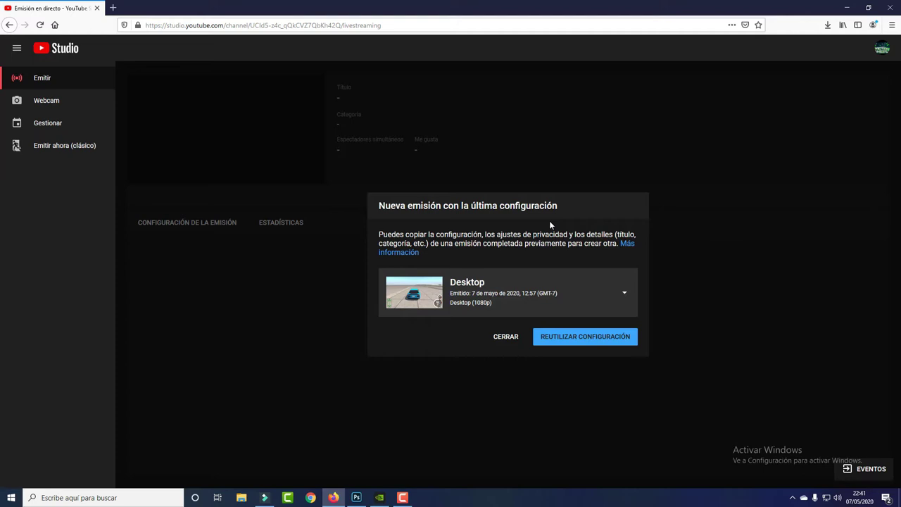
click(506, 336)
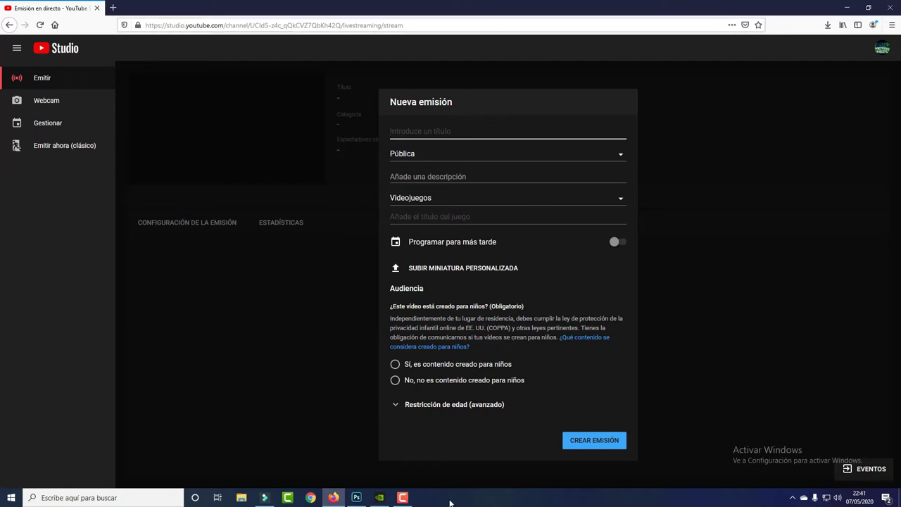
Switch to GeForce Experience, minimize the browser behind it, and return to the home view with the game library
click(379, 497)
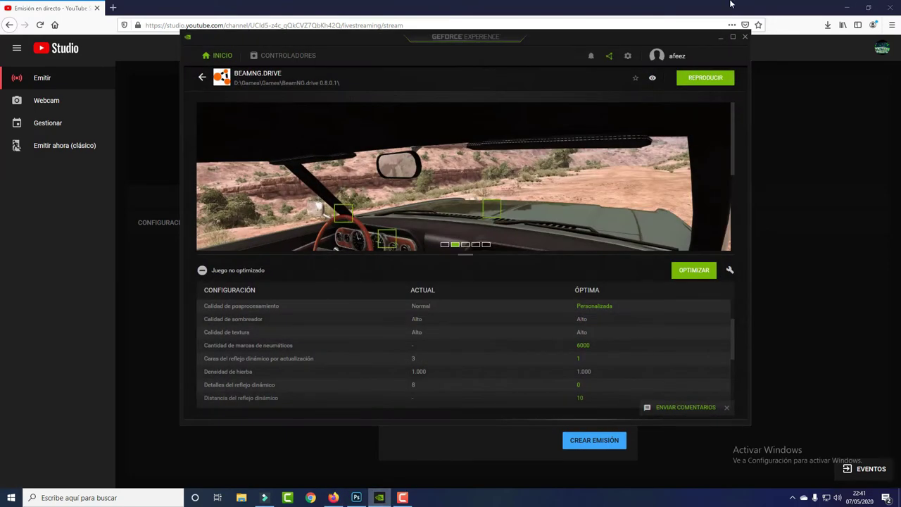
click(848, 7)
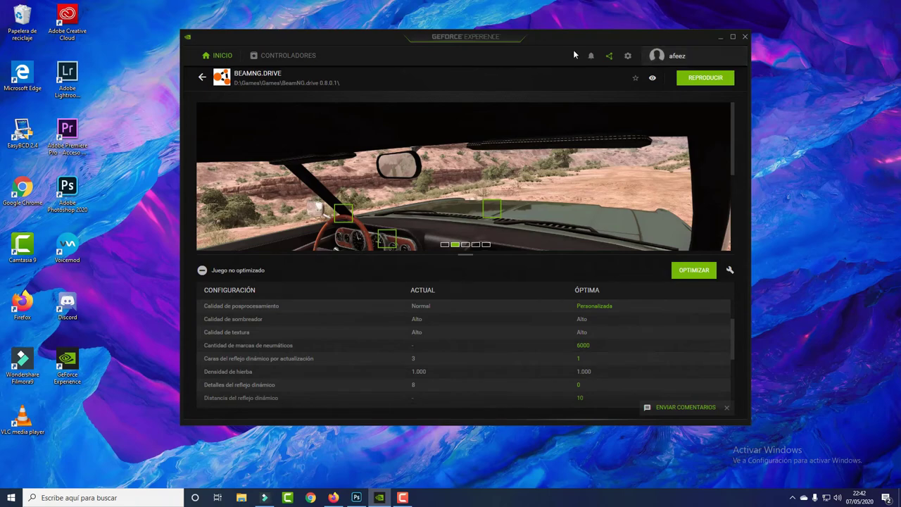
drag(544, 37, 581, 45)
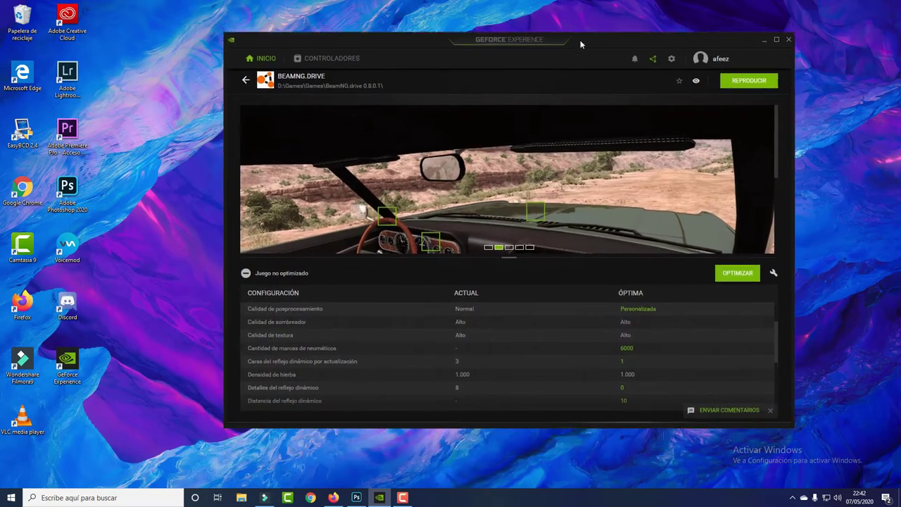
click(251, 58)
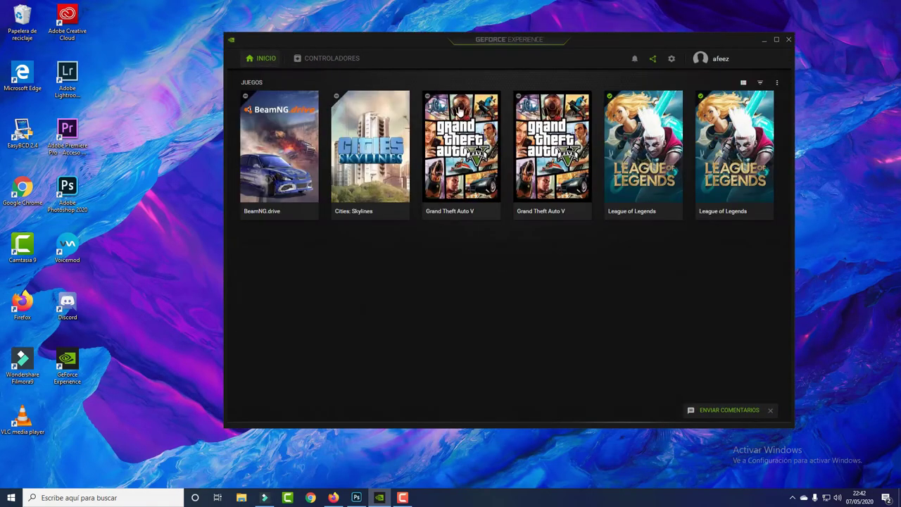
Bring up the sharing overlay and open the configuration of Difusión LIVE
click(654, 59)
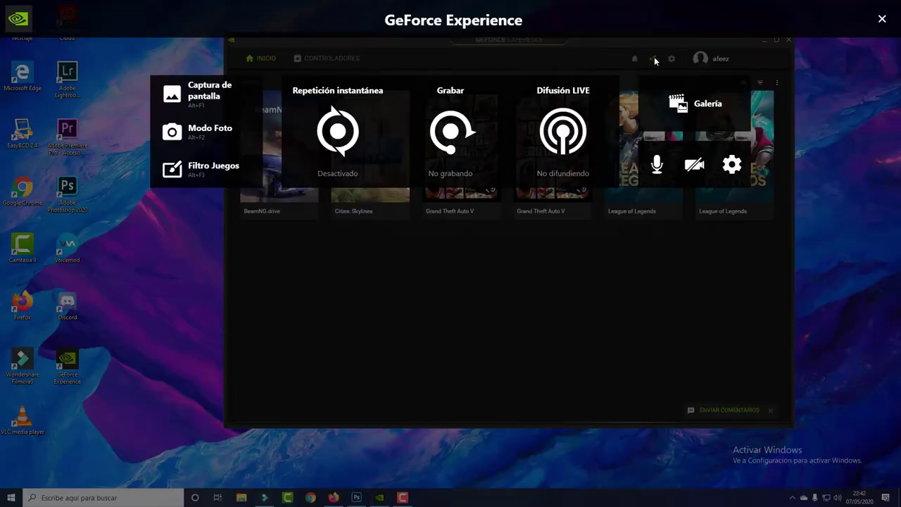
click(578, 119)
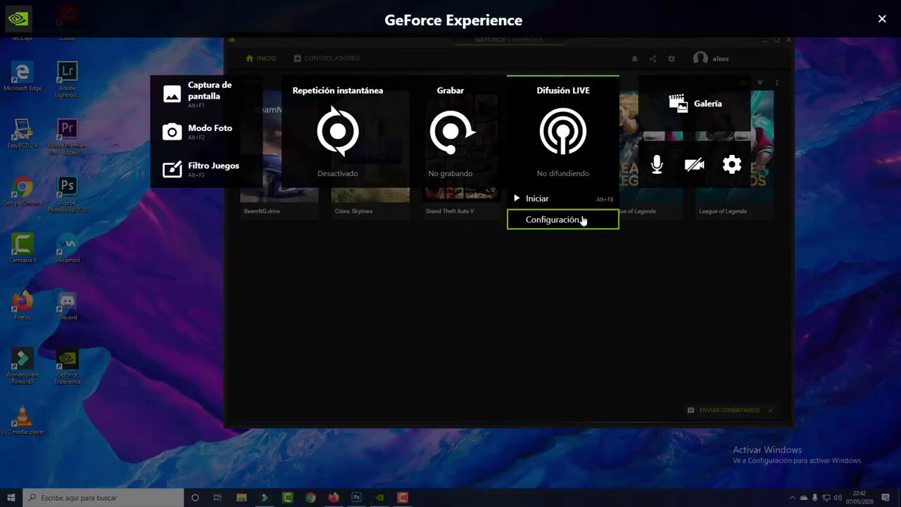
click(567, 220)
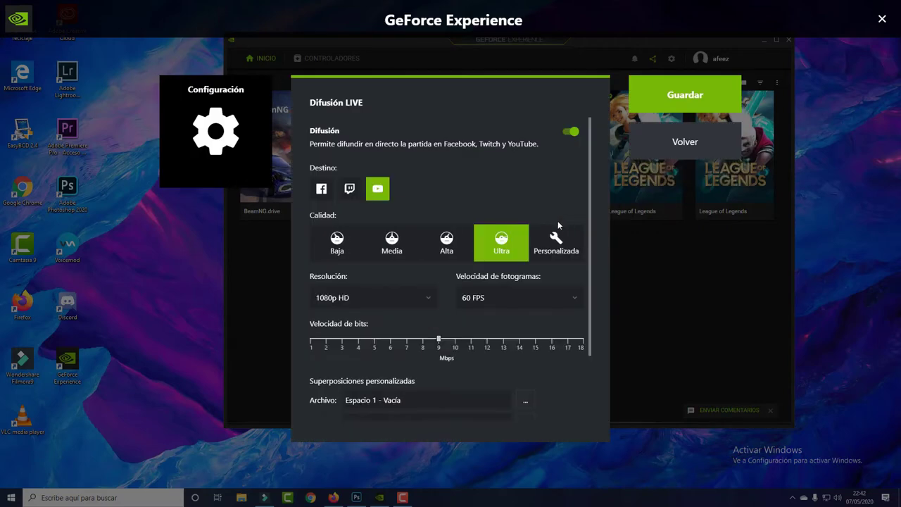
Set the YouTube broadcast quality to Ultra with 1080p HD resolution and 60 FPS, and save the configuration
scroll(459, 292, down, 2)
scroll(459, 292, up, 2)
click(391, 242)
click(446, 243)
click(486, 252)
click(353, 298)
click(354, 300)
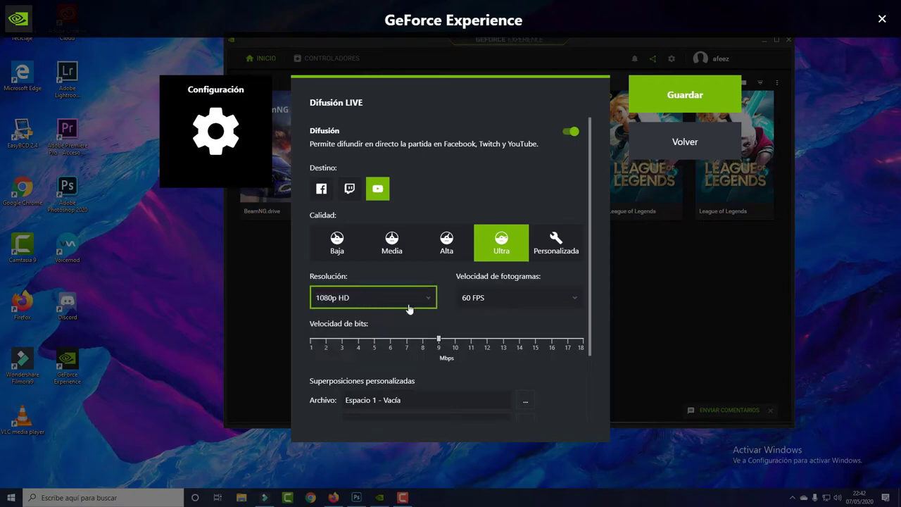
click(503, 305)
click(503, 305)
scroll(460, 342, down, 2)
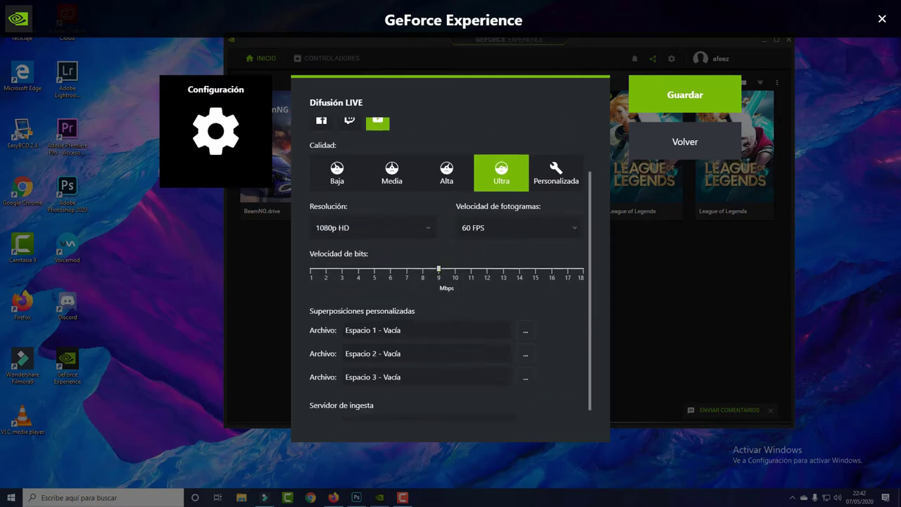
scroll(451, 354, up, 3)
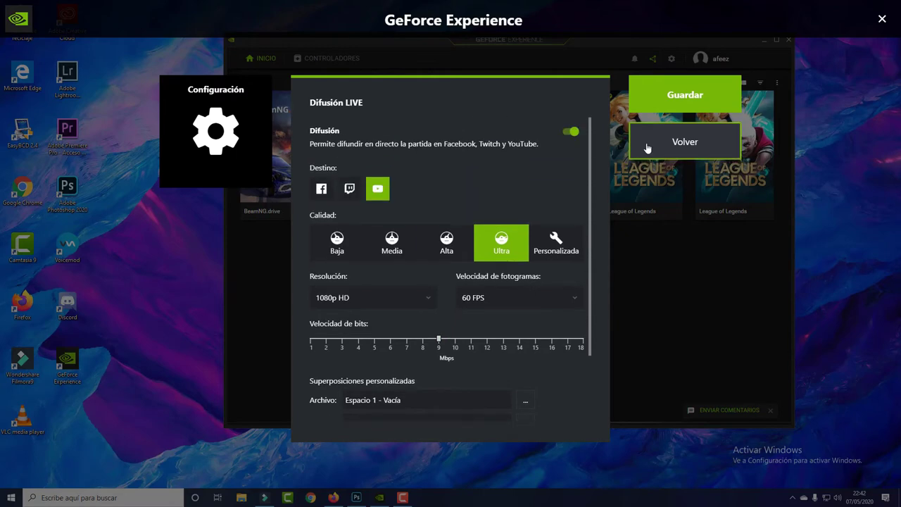
click(685, 98)
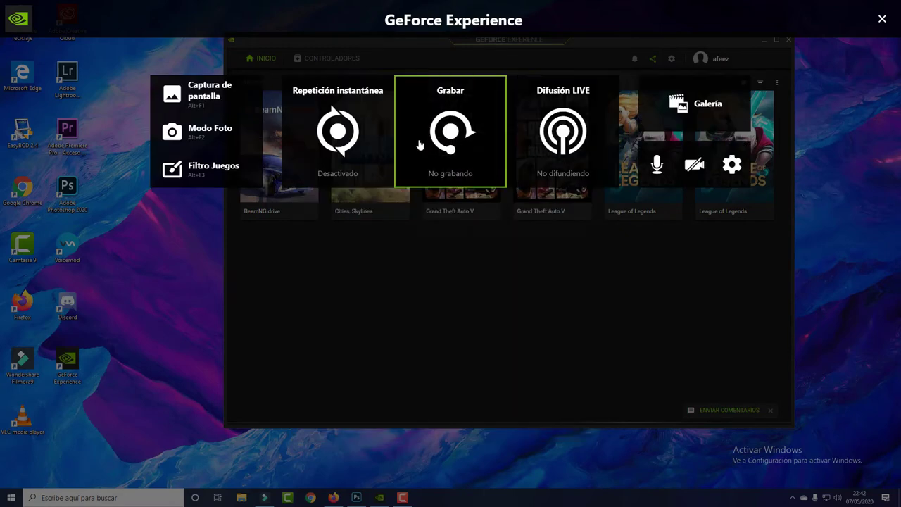
Connect YouTube in the overlay's configuration, choosing the gameplay channel's account and allowing NVIDIA GeForce Experience to access it
click(732, 166)
click(439, 145)
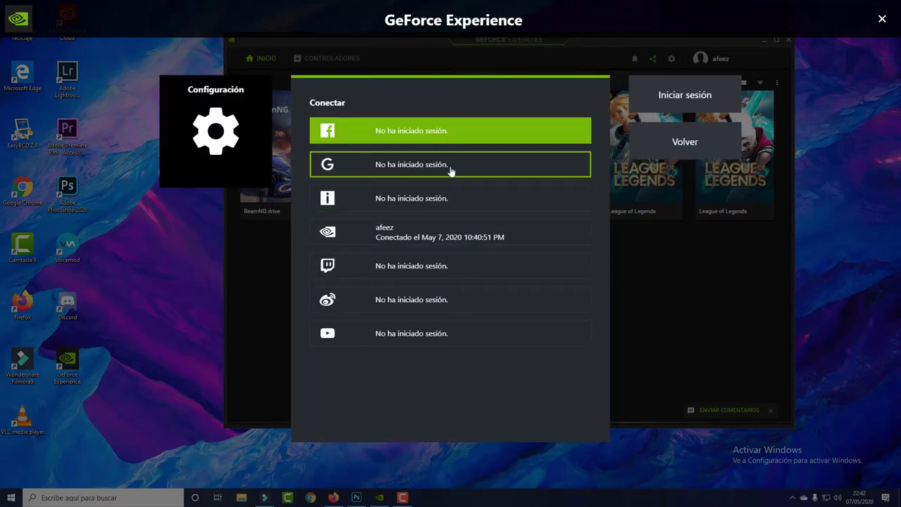
click(452, 328)
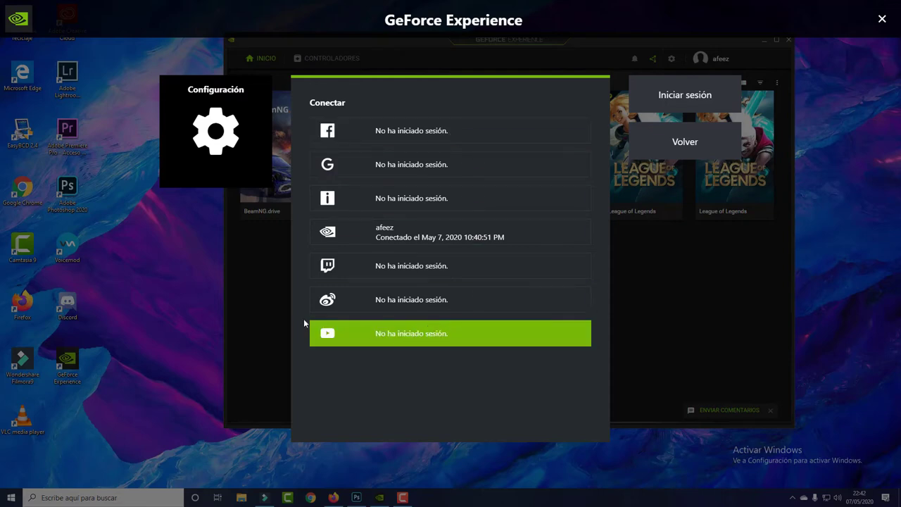
click(707, 98)
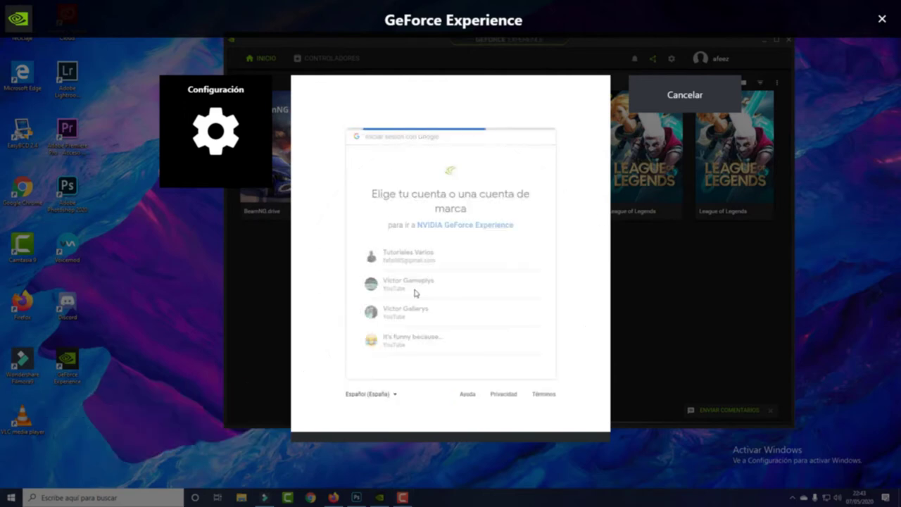
click(405, 289)
scroll(404, 288, down, 3)
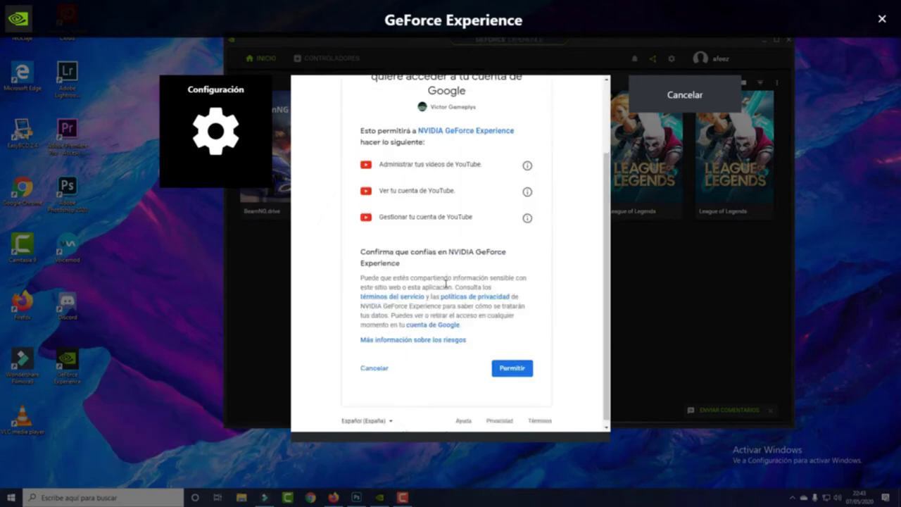
click(512, 363)
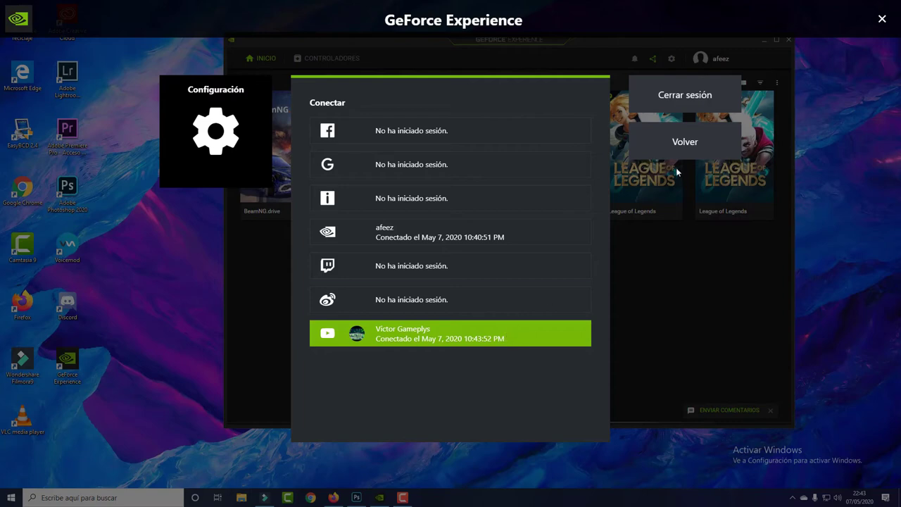
click(693, 144)
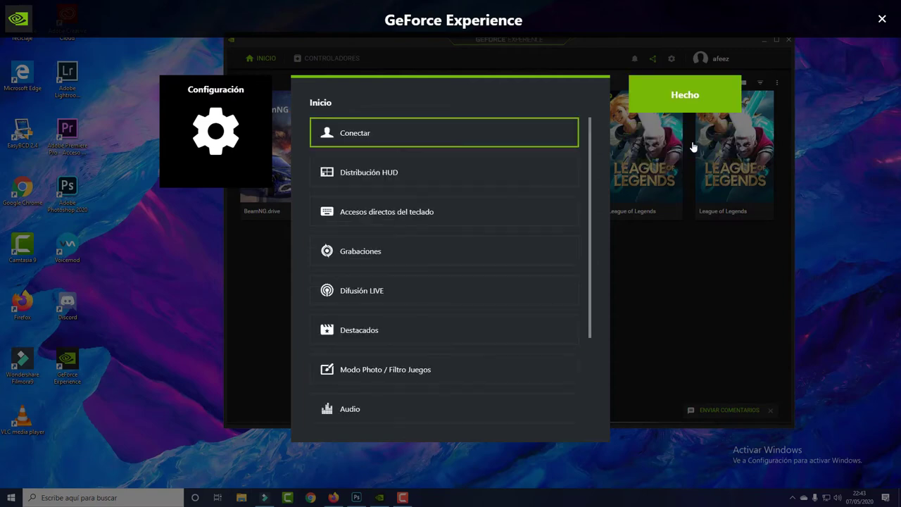
click(694, 96)
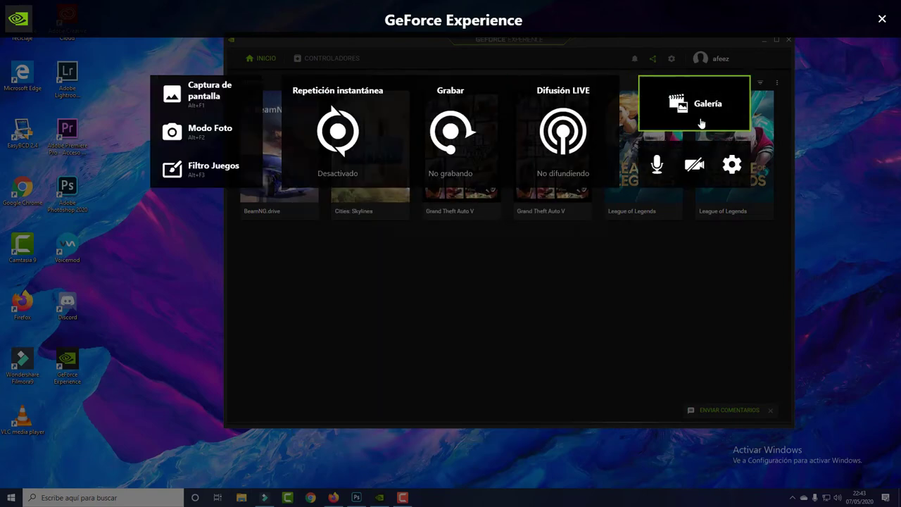
Start a live broadcast to YouTube titled "Prueba" with privacy set to No listado, and close the overlay
click(604, 129)
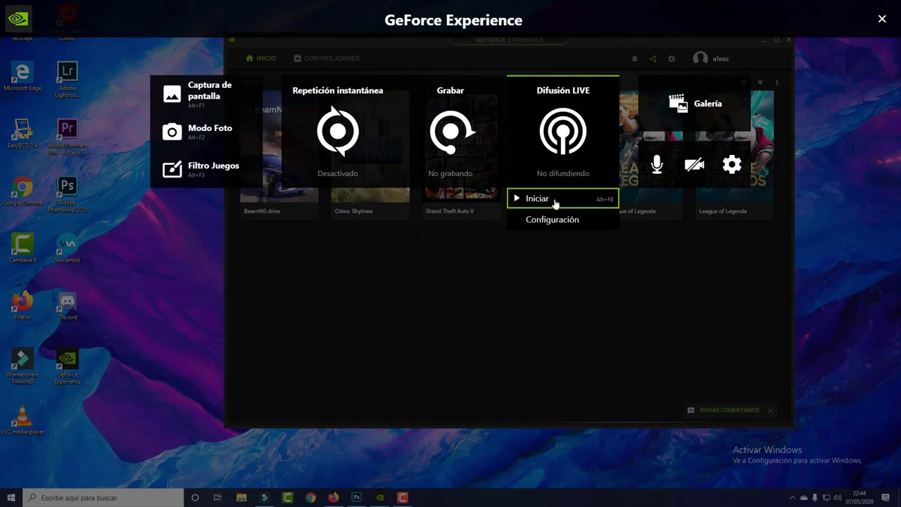
click(554, 200)
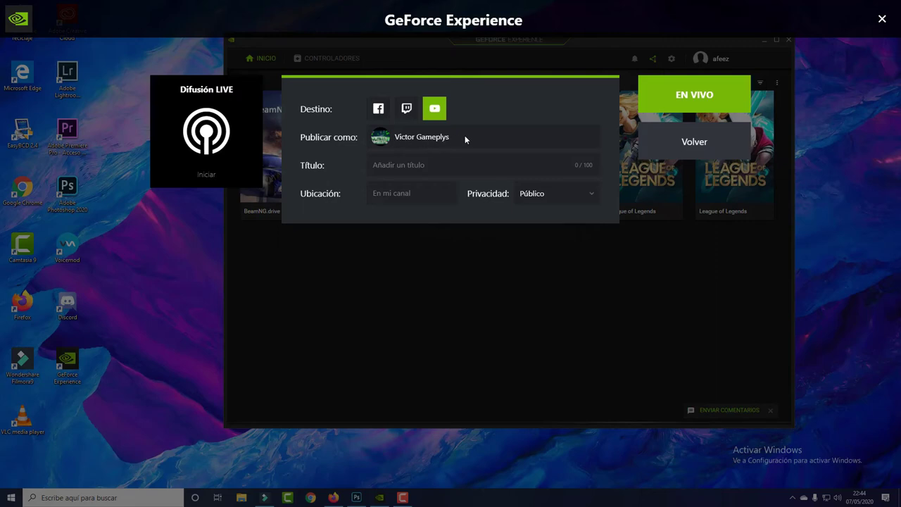
click(499, 166)
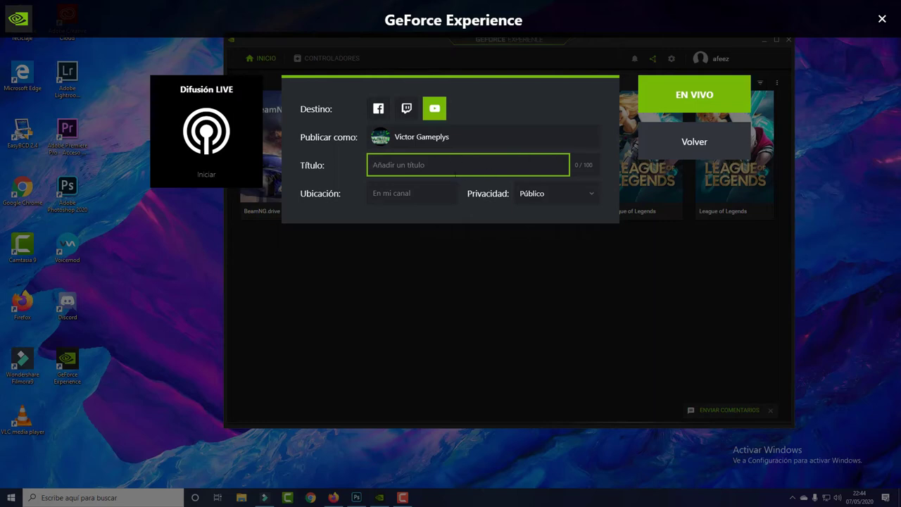
text(Prueba)
click(424, 195)
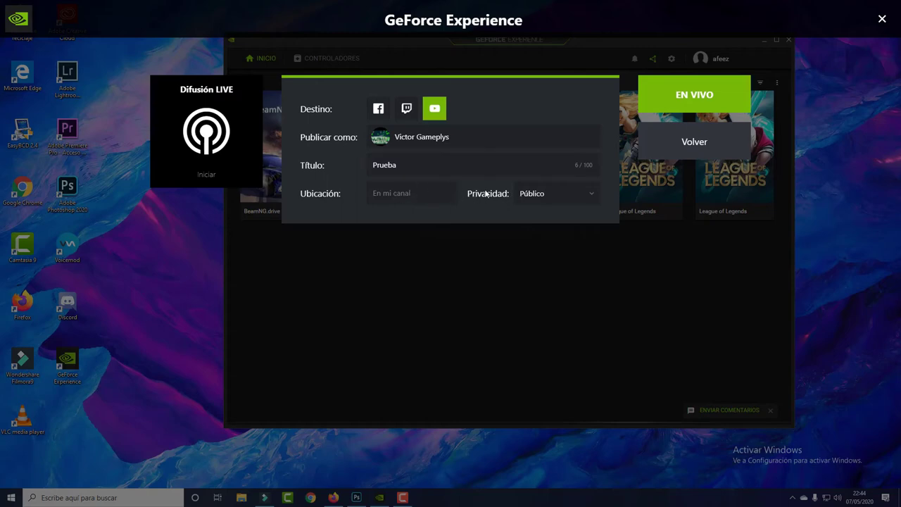
click(564, 193)
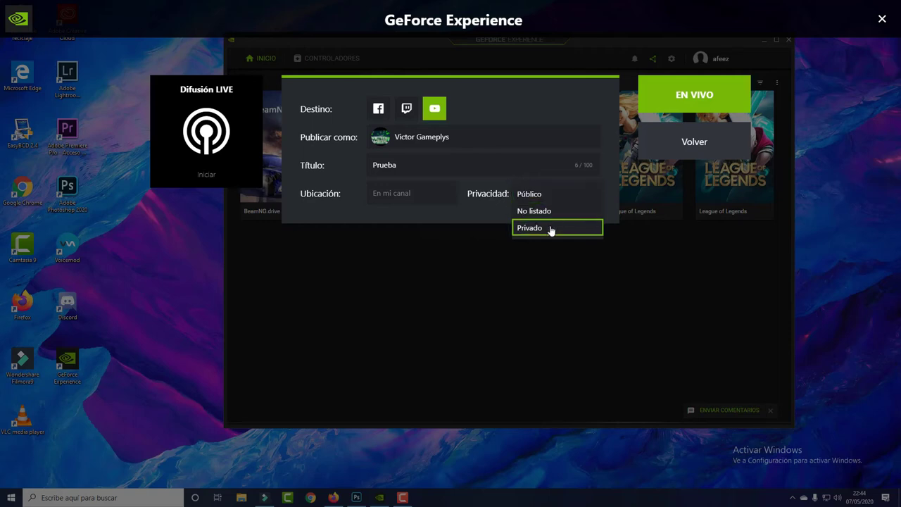
click(556, 215)
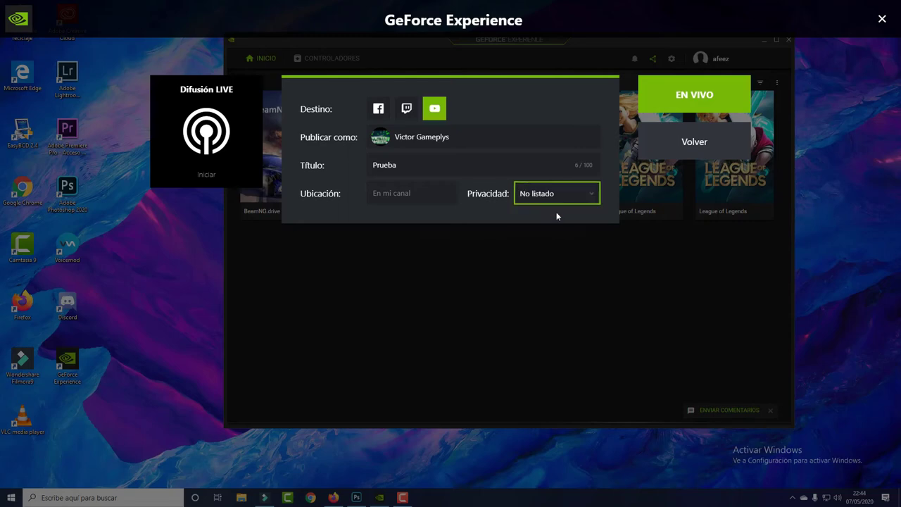
click(681, 98)
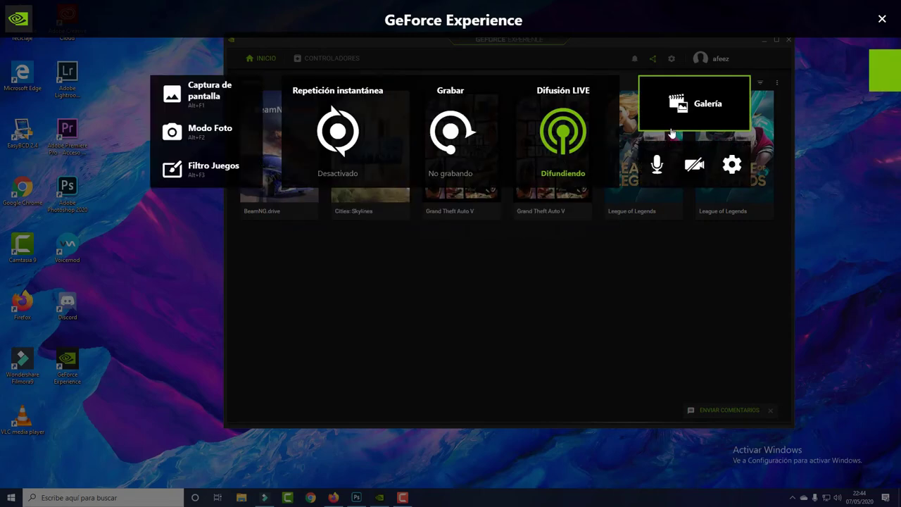
click(882, 22)
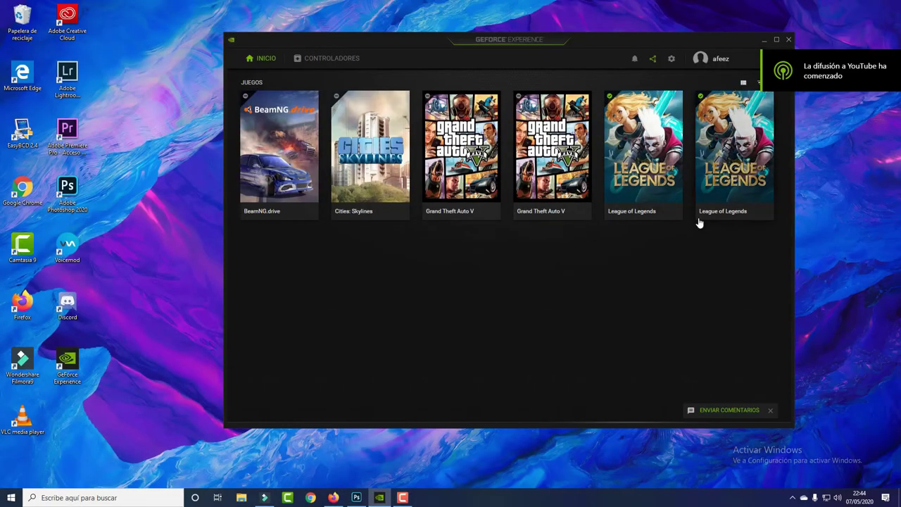
Switch to Firefox, go to the YouTube channel page, and refresh its list of videos
click(334, 492)
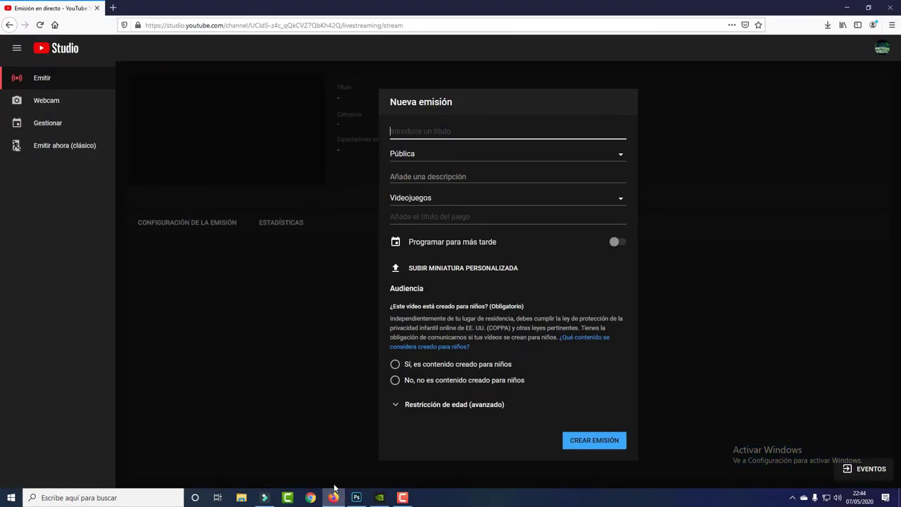
click(46, 49)
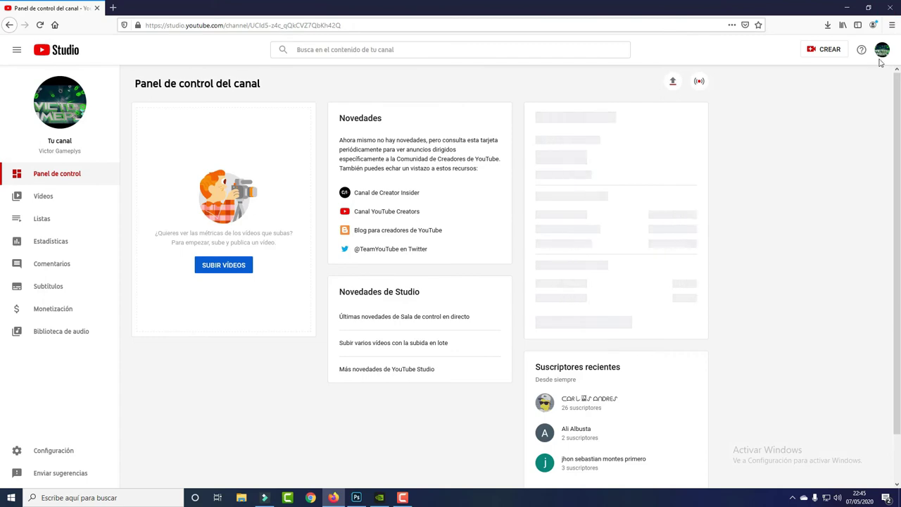
click(881, 52)
click(799, 107)
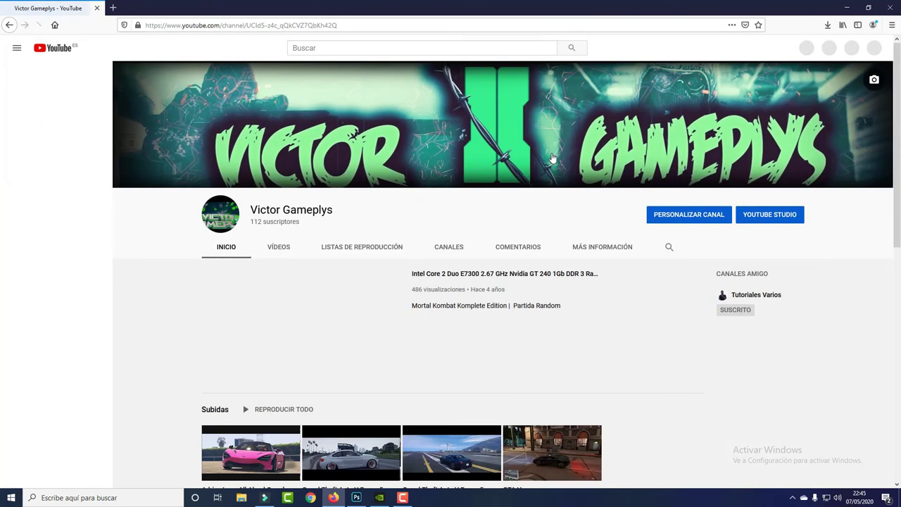
click(279, 247)
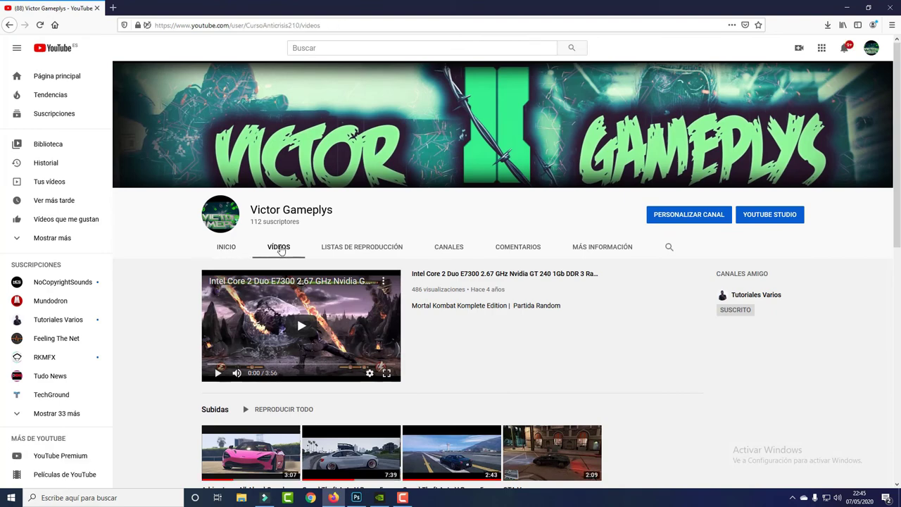
click(39, 25)
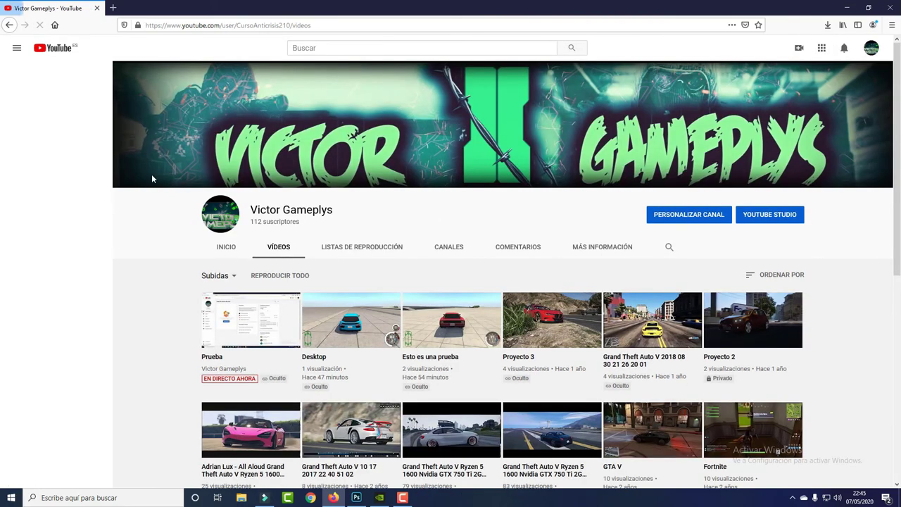
Open the live video "Prueba" and check how the broadcast plays on its watch page
click(261, 329)
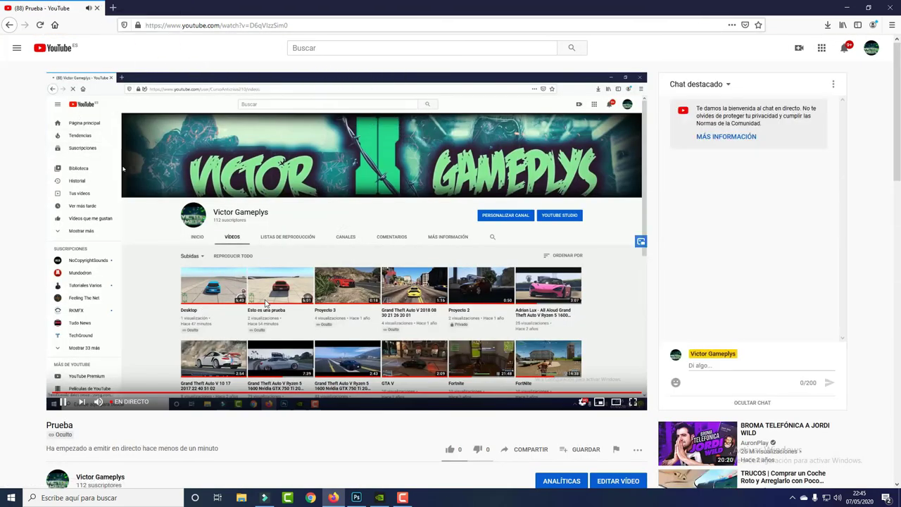
scroll(254, 394, down, 1)
scroll(254, 398, up, 1)
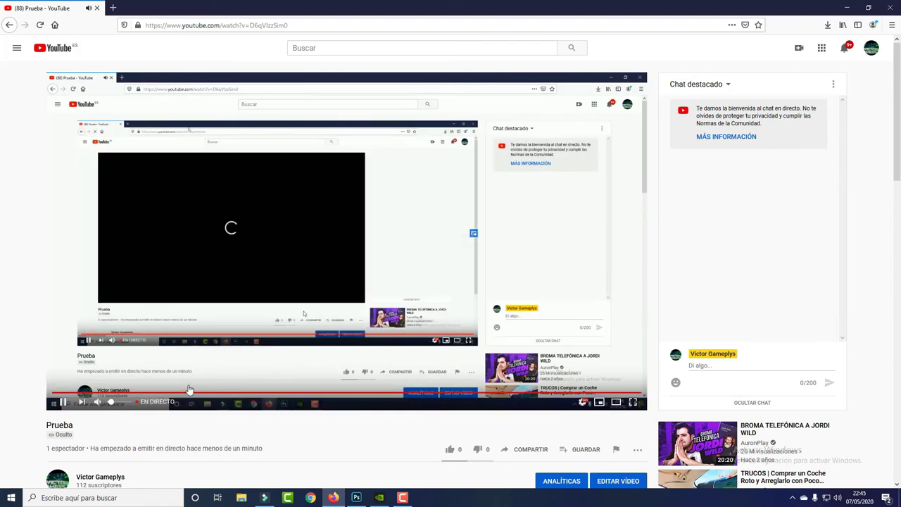
scroll(340, 376, down, 1)
scroll(336, 380, up, 1)
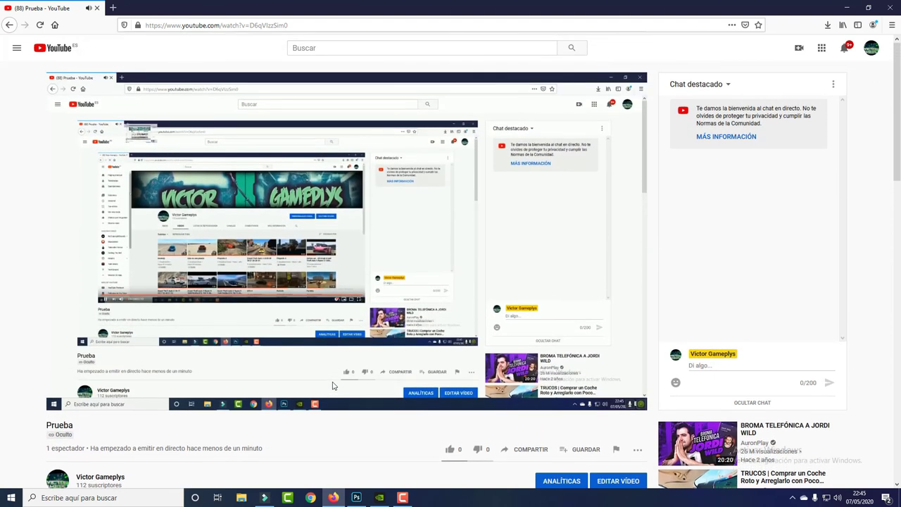